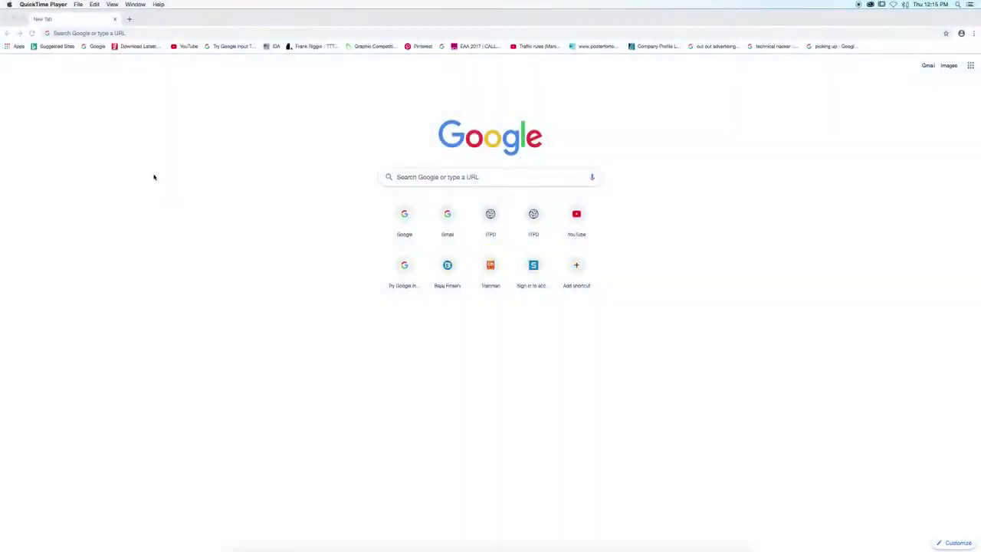
- Load nishtha.ncert.gov.in in Chrome to reach the NISHTHA teacher-training homepage
{"action": "left_click", "coordinate": [90, 33]}
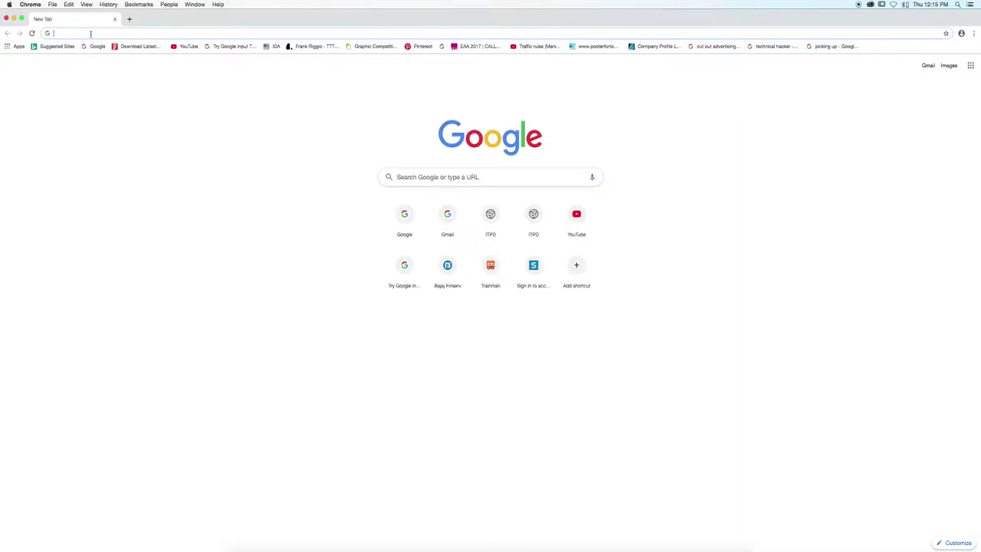
{"action": "type", "text": "nishtha"}
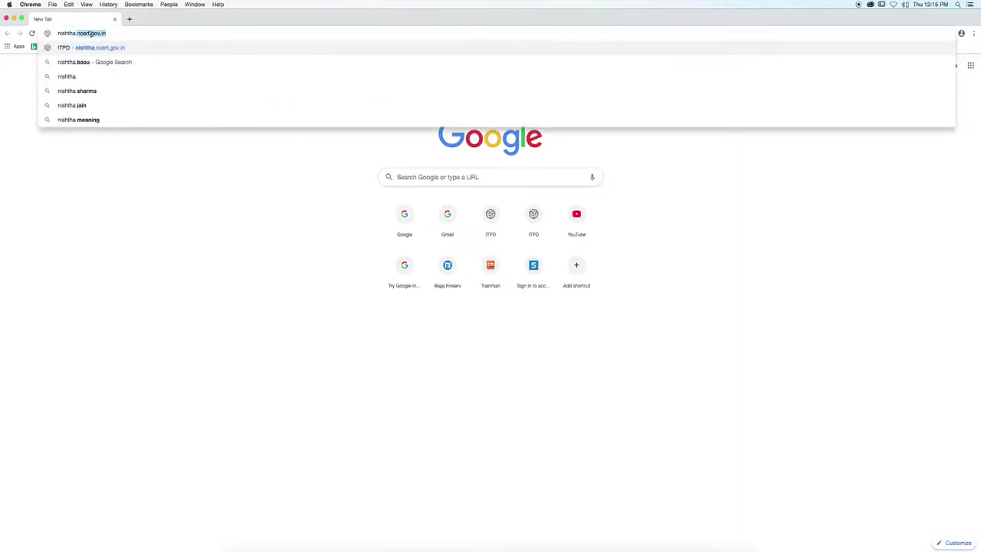
{"action": "type", "text": ".ncert.gov.in"}
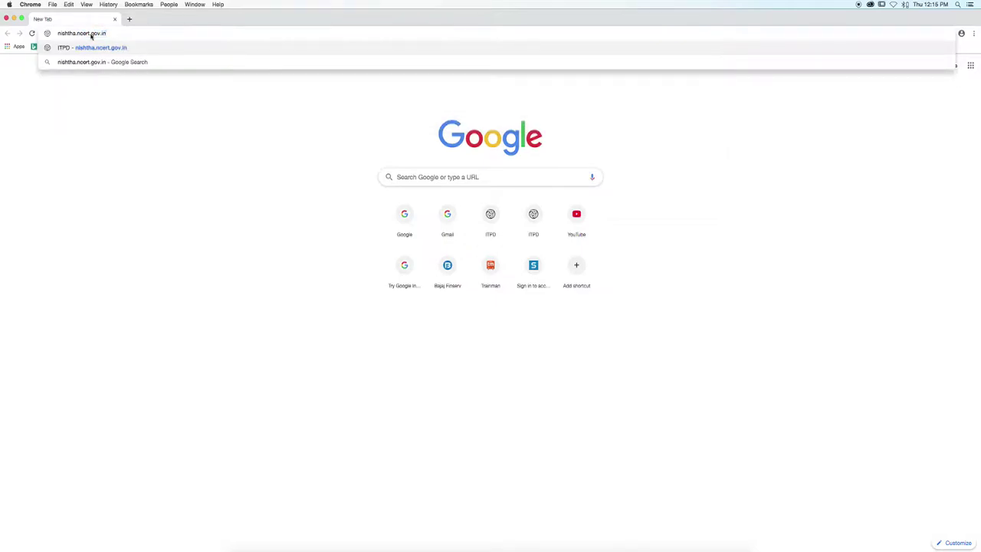
{"action": "key", "text": "Return"}
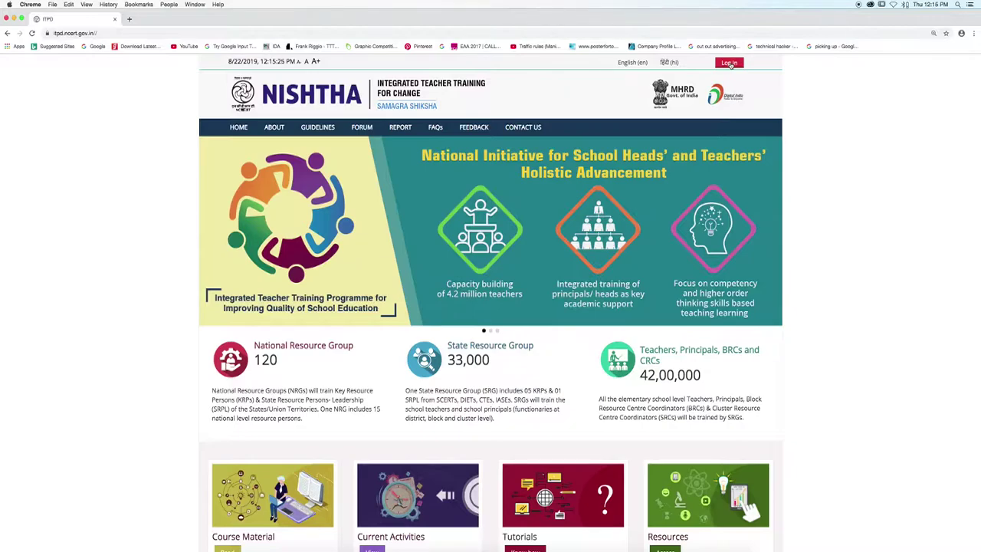
- Sign in to the portal with the state administrator account's username and password
{"action": "left_click", "coordinate": [730, 63]}
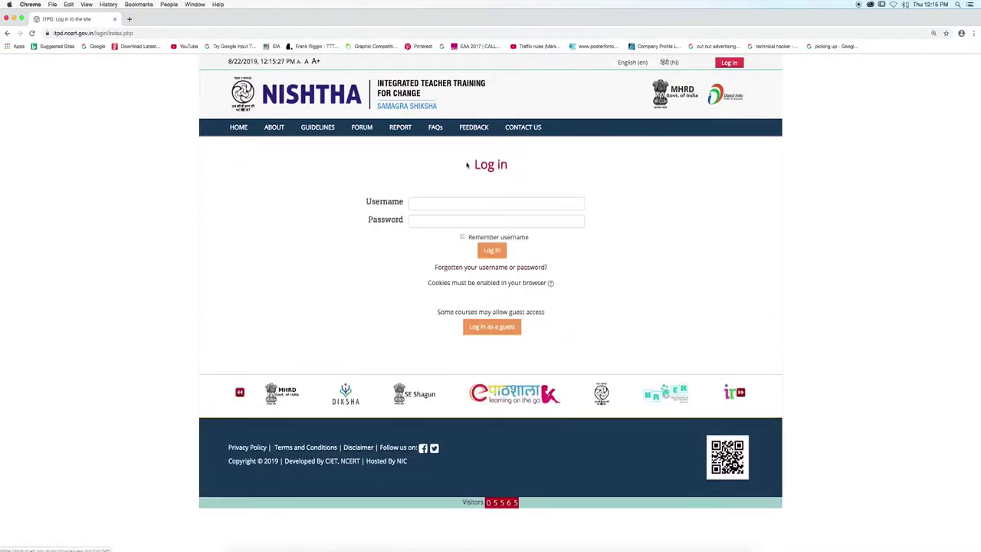
{"action": "left_click", "coordinate": [437, 204]}
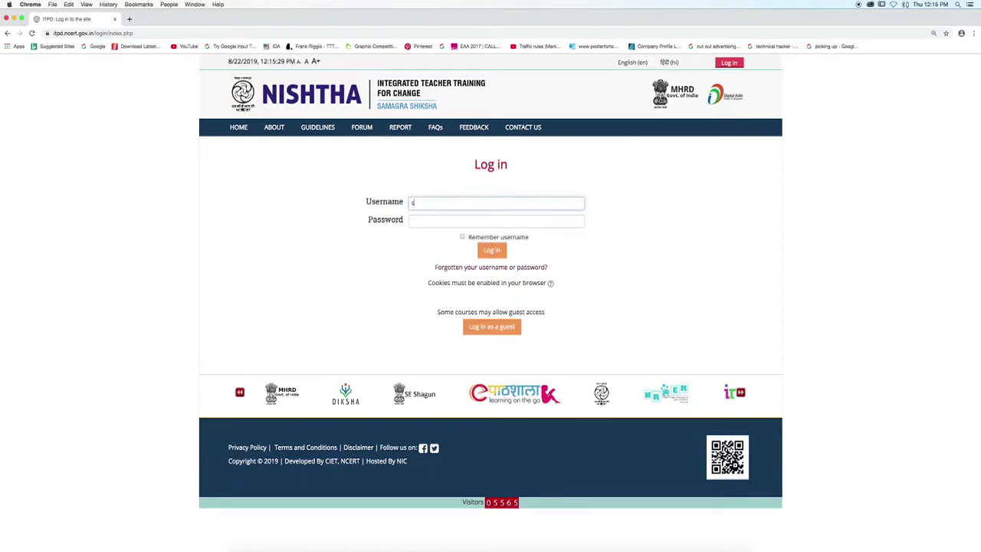
{"action": "type", "text": "stateadmin"}
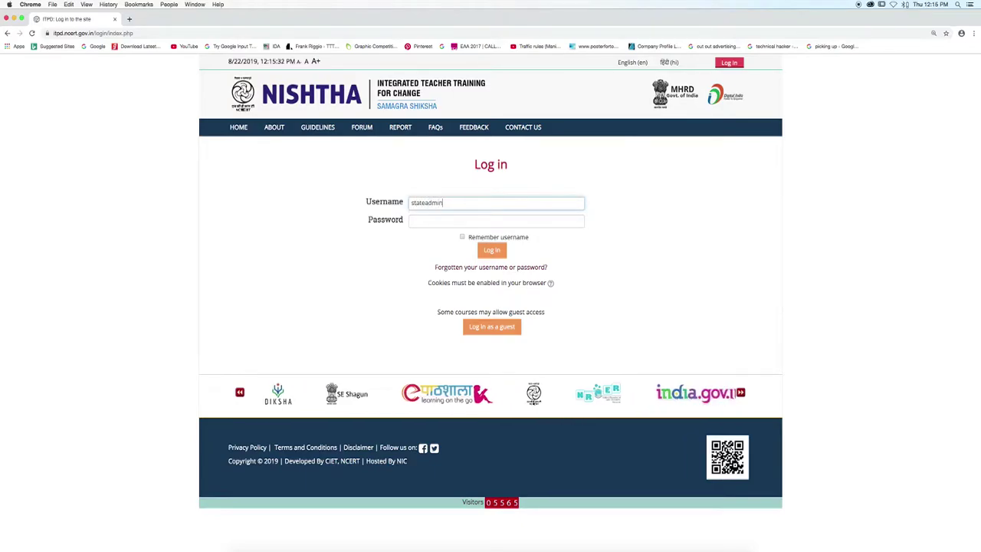
{"action": "left_click", "coordinate": [497, 221]}
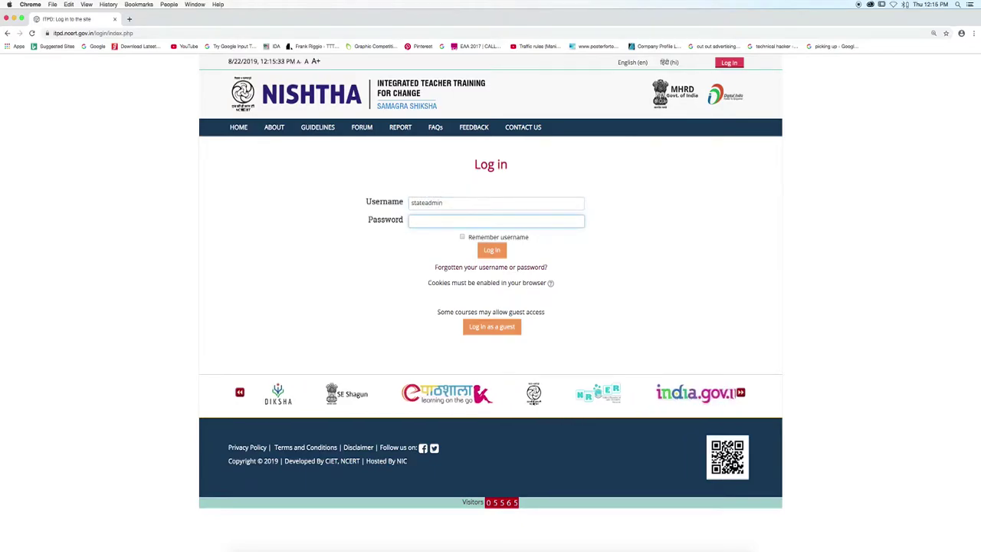
{"action": "type", "text": "••"}
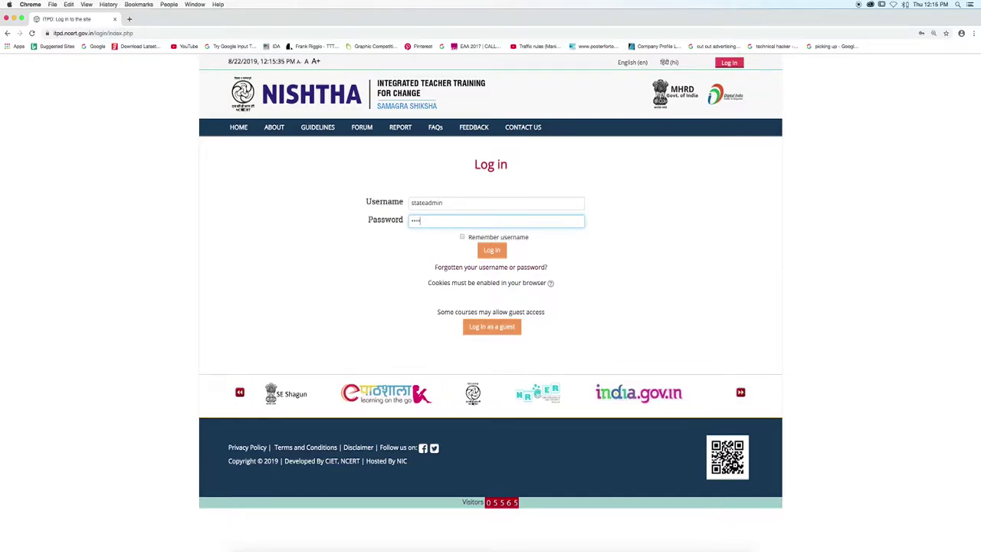
{"action": "type", "text": "••••••••"}
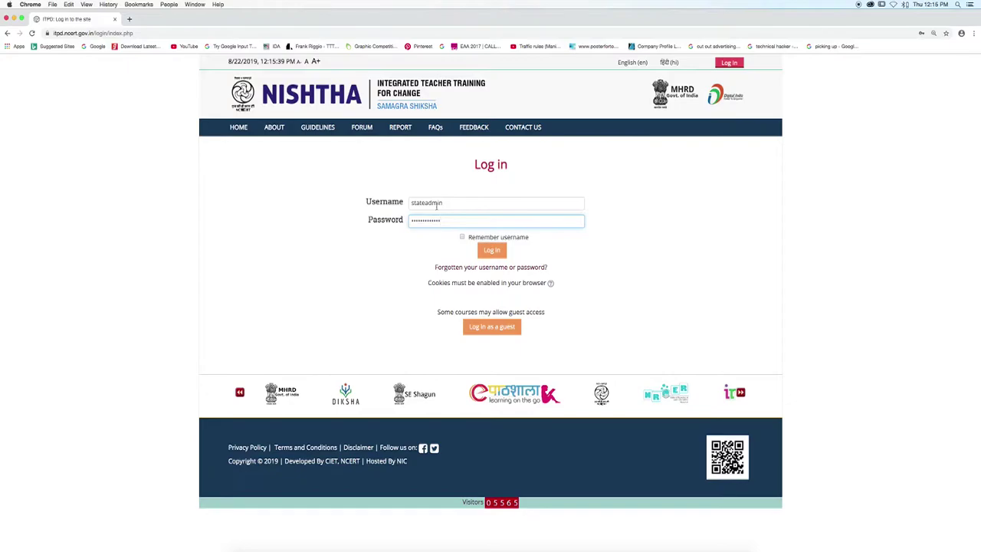
{"action": "left_click", "coordinate": [491, 252]}
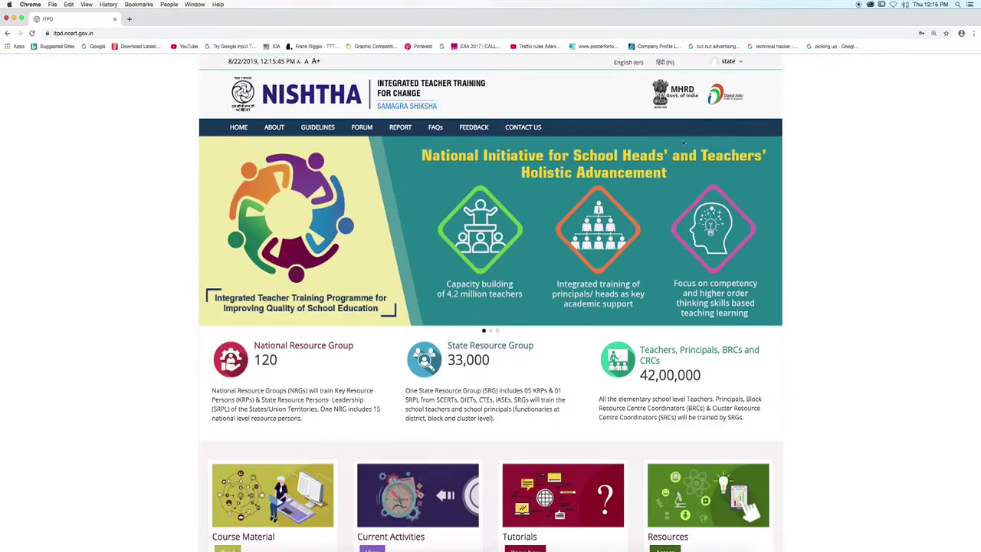
- Go to the Dashboard and open Add Batches to reach the Take Up Course category
{"action": "left_click", "coordinate": [729, 62]}
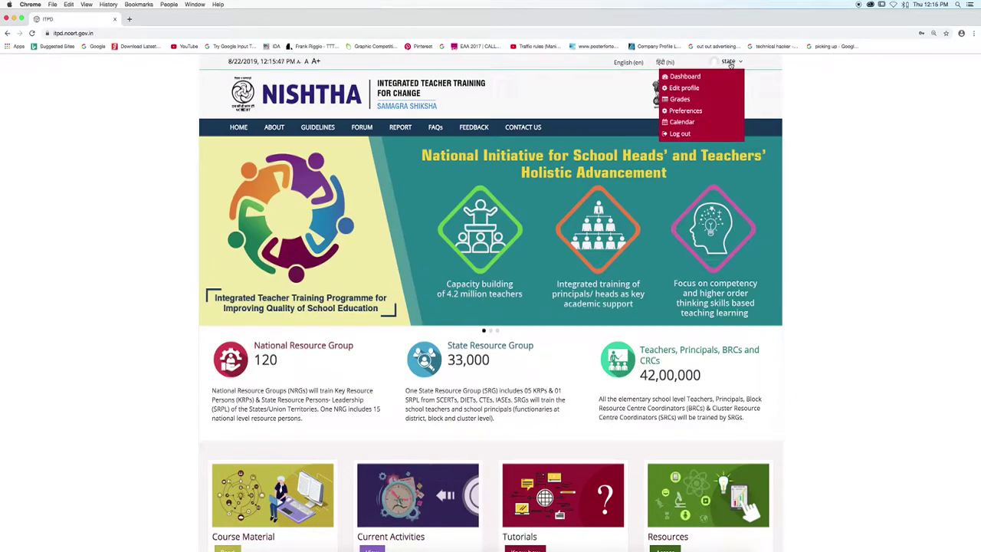
{"action": "left_click", "coordinate": [690, 78]}
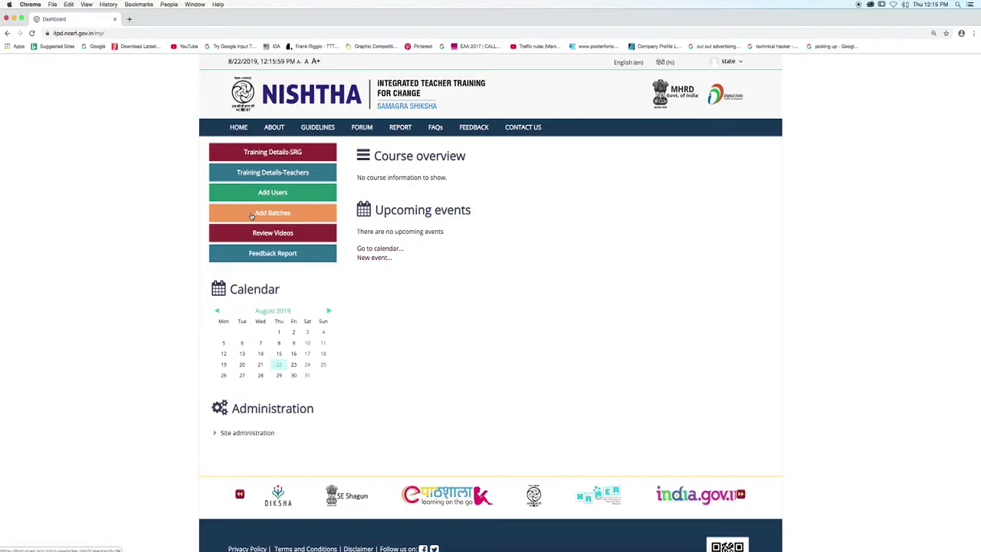
{"action": "left_click", "coordinate": [251, 217]}
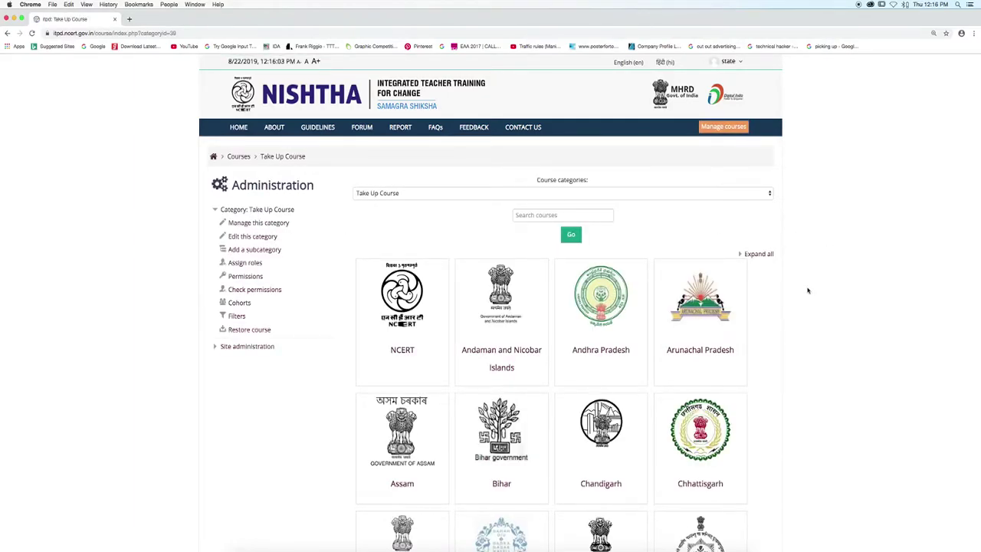
- Open the Assam category under Take Up Course and choose Add a new course
{"action": "scroll", "coordinate": [783, 293], "scroll_direction": "down", "scroll_amount": 2}
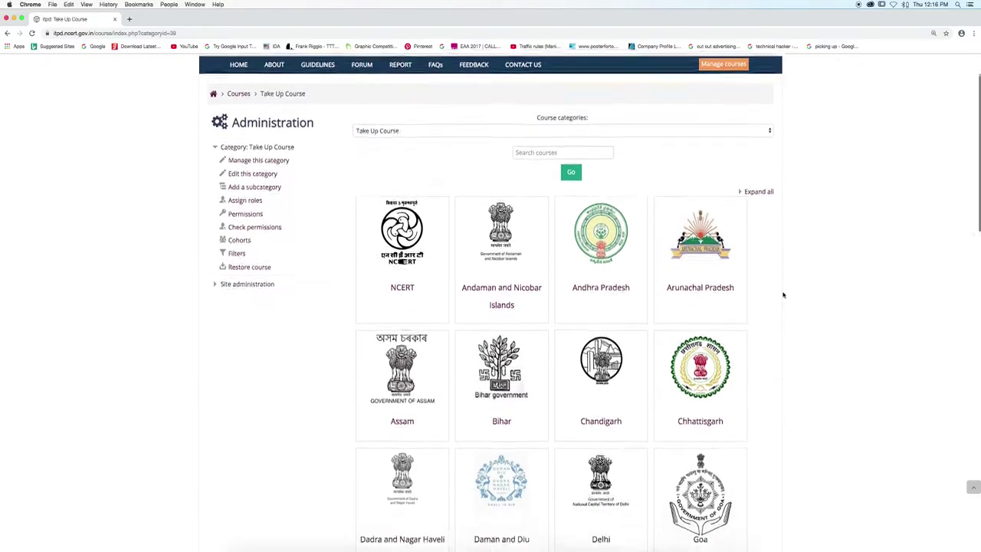
{"action": "scroll", "coordinate": [783, 294], "scroll_direction": "down", "scroll_amount": 2}
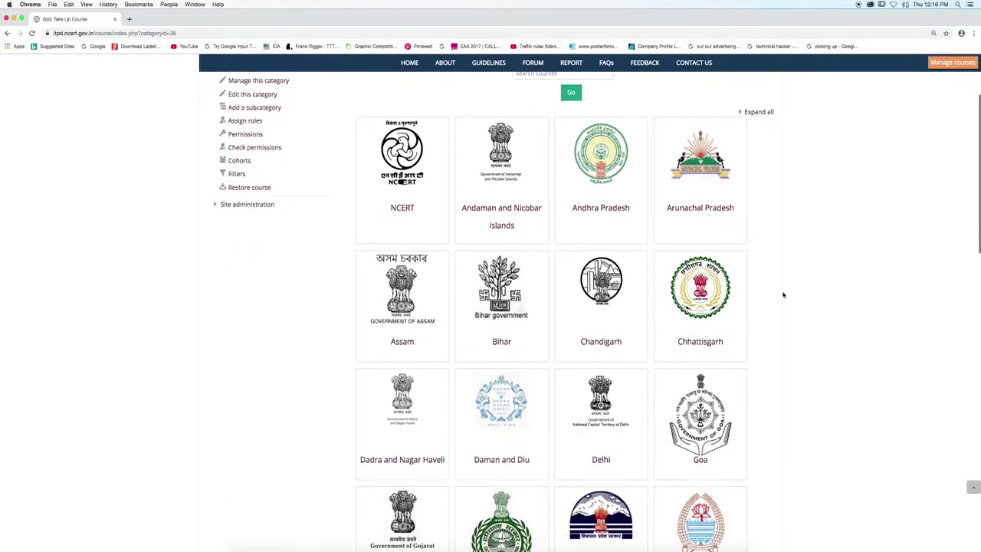
{"action": "left_click", "coordinate": [400, 338]}
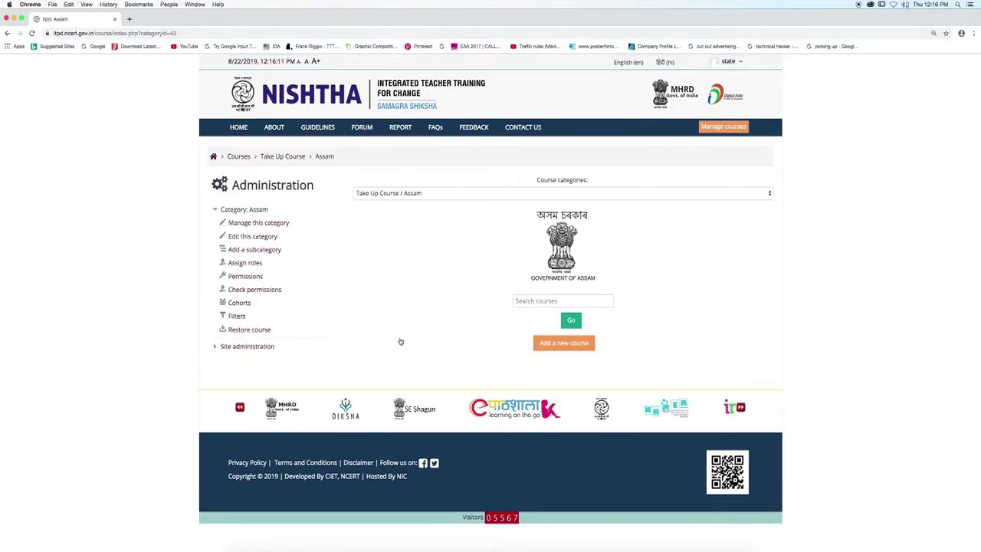
{"action": "left_click", "coordinate": [569, 344]}
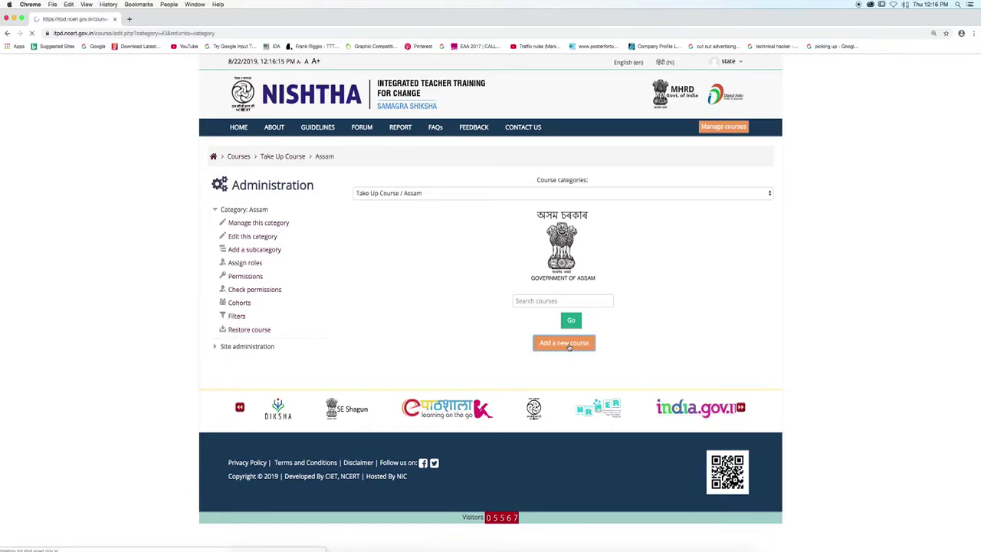
- Name the course 'Cycle 1 Batch 1' with short name 'assam cycle 1 batch 1' and save it
{"action": "left_click", "coordinate": [482, 241]}
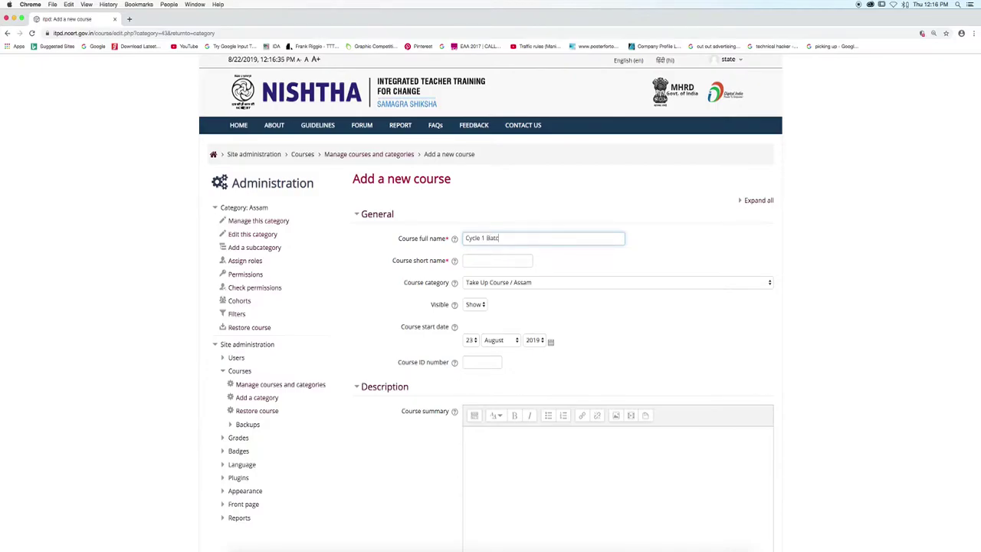
{"action": "left_click", "coordinate": [482, 262]}
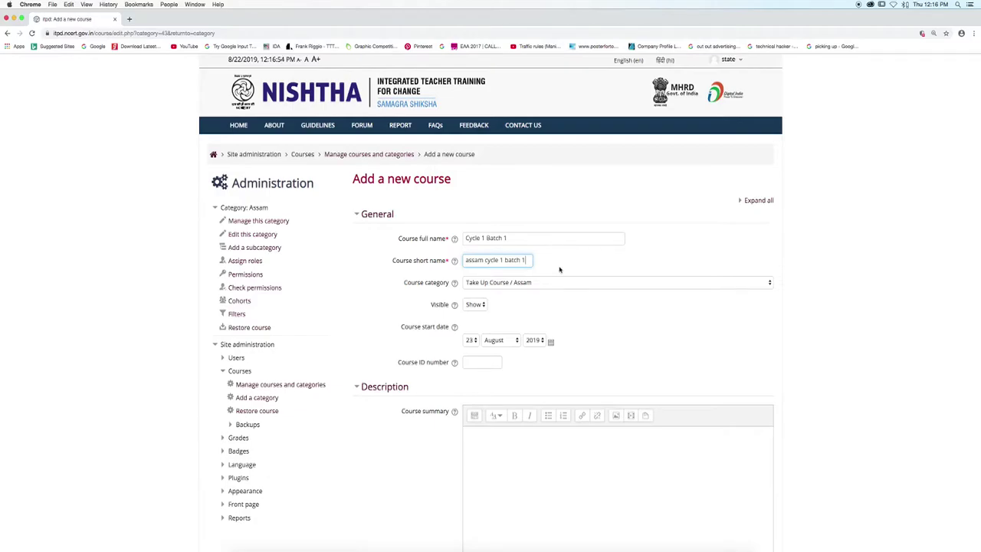
{"action": "scroll", "coordinate": [677, 356], "scroll_direction": "down", "scroll_amount": 5}
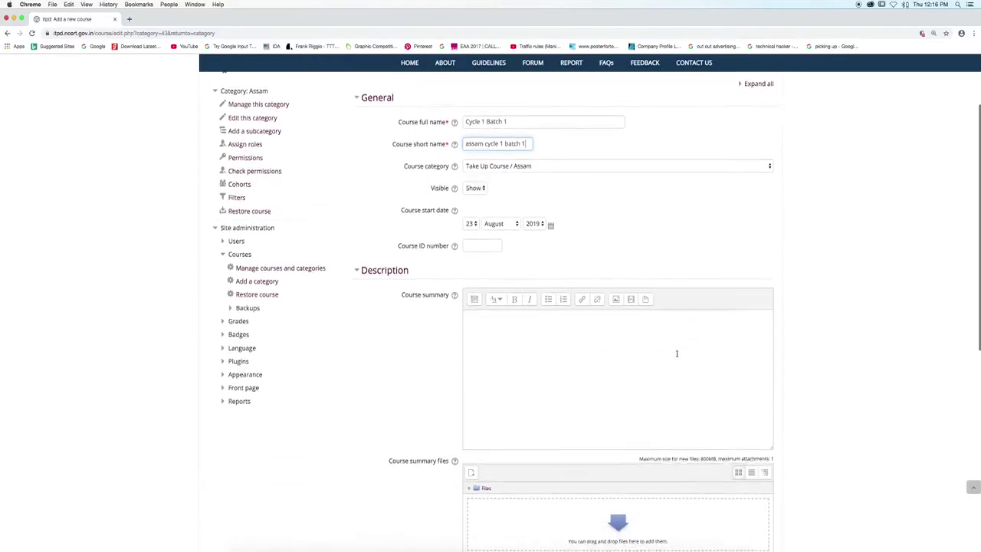
{"action": "scroll", "coordinate": [677, 354], "scroll_direction": "down", "scroll_amount": 7}
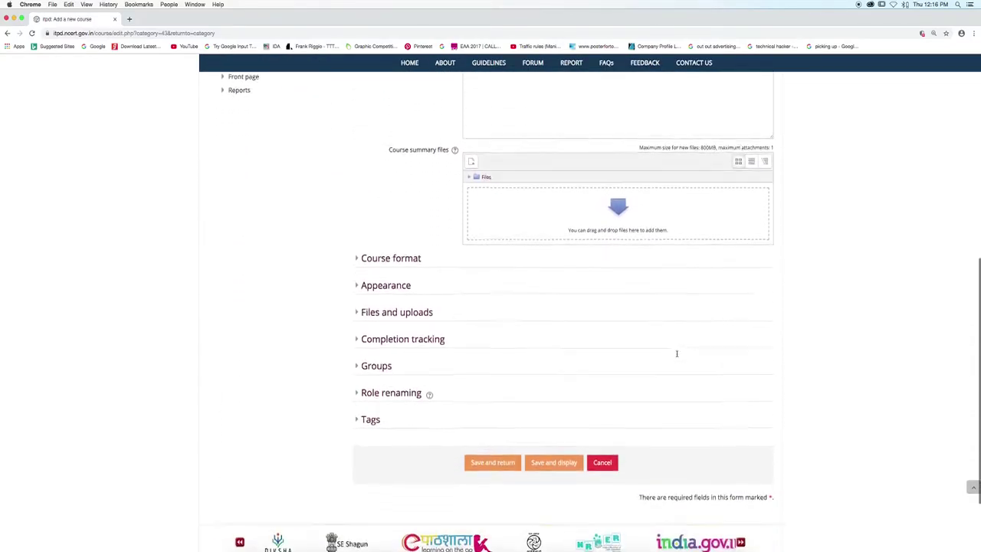
{"action": "scroll", "coordinate": [677, 355], "scroll_direction": "down", "scroll_amount": 2}
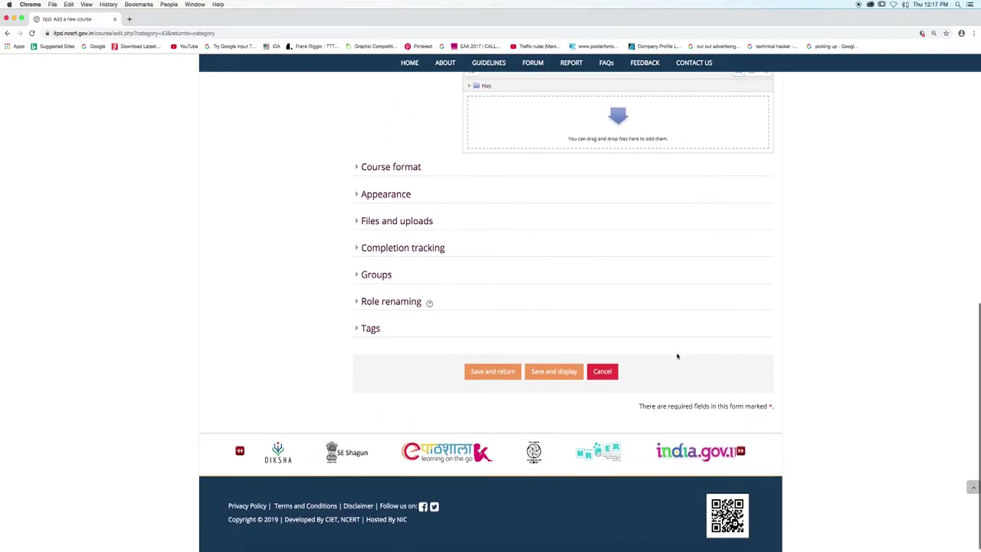
{"action": "left_click", "coordinate": [558, 375]}
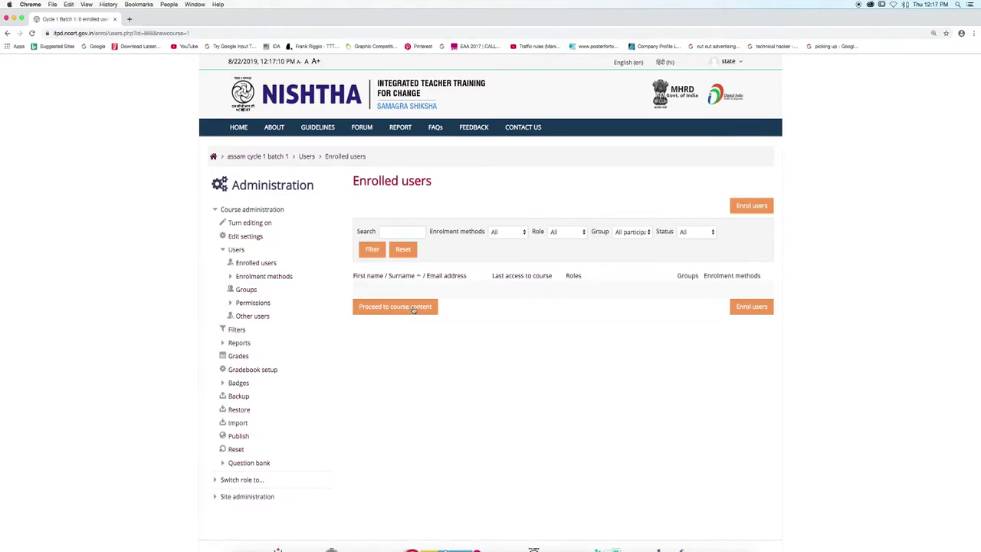
- Proceed to the Cycle 1 Batch 1 course content and scroll down to the Administration block
{"action": "left_click", "coordinate": [414, 308]}
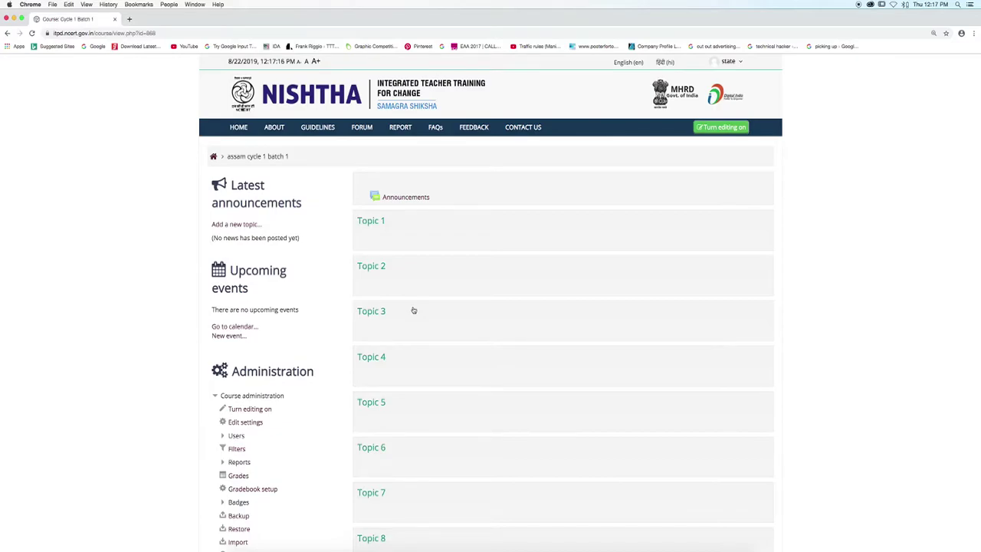
{"action": "scroll", "coordinate": [414, 309], "scroll_direction": "down", "scroll_amount": 2}
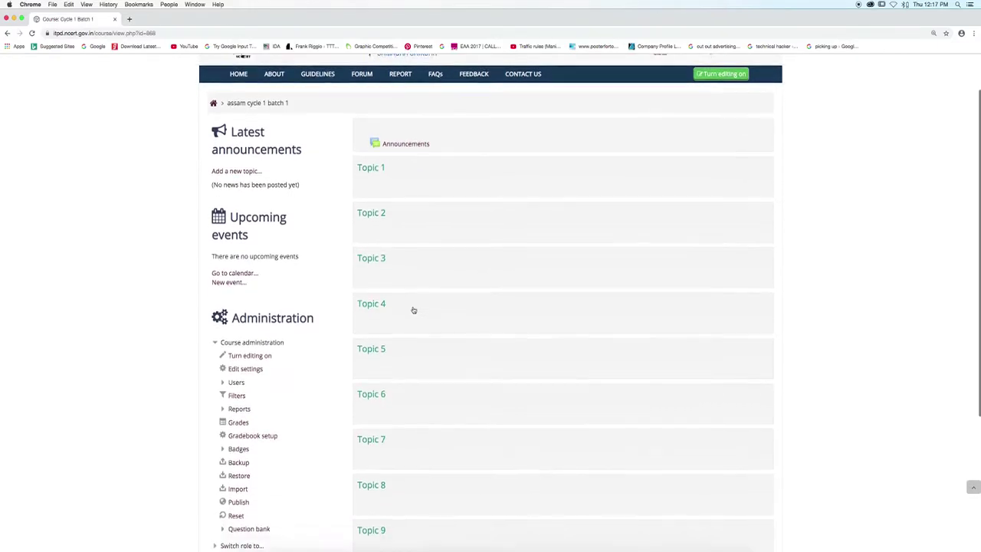
{"action": "scroll", "coordinate": [413, 310], "scroll_direction": "down", "scroll_amount": 5}
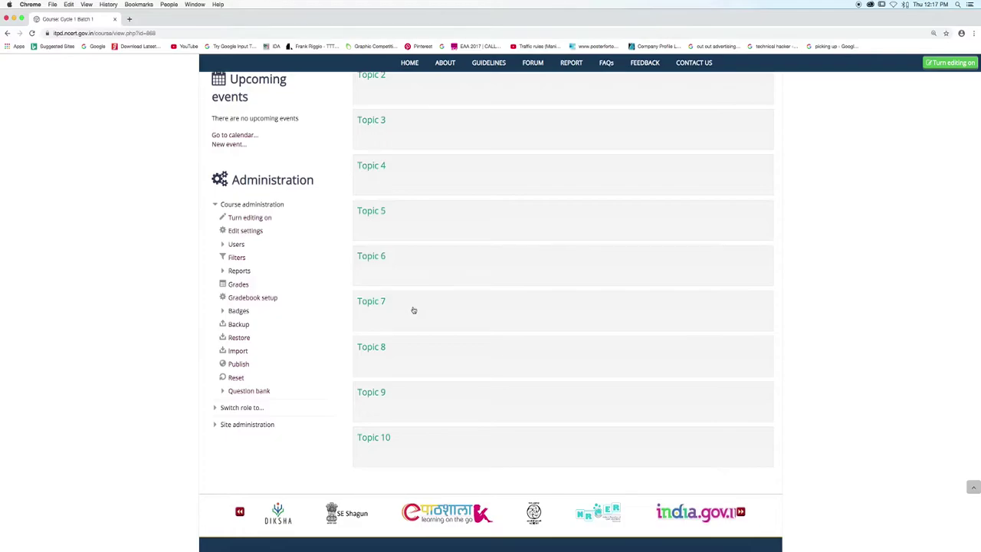
- Start an import and pick the 'ncert block' course (NRG Batch 1) as the source
{"action": "left_click", "coordinate": [235, 352]}
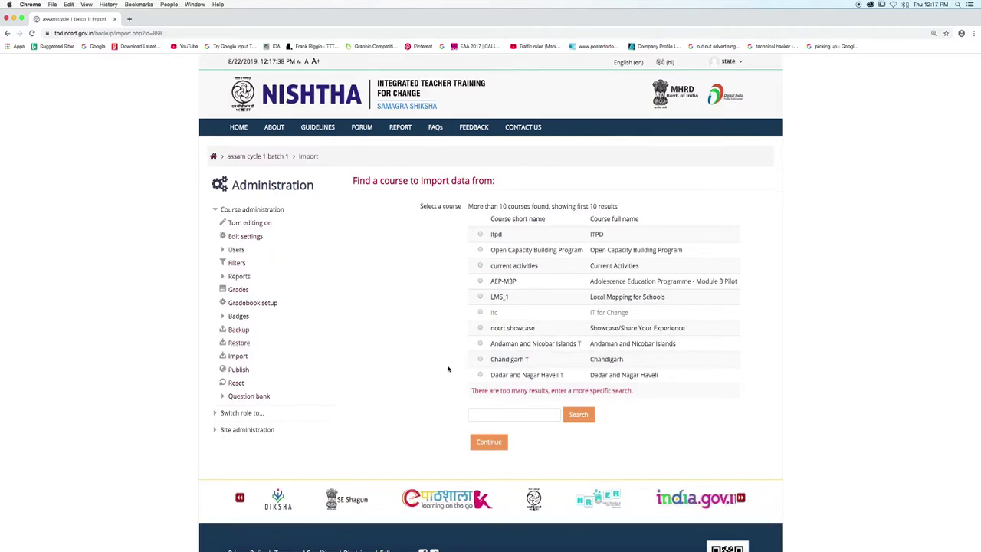
{"action": "scroll", "coordinate": [448, 369], "scroll_direction": "down", "scroll_amount": 1}
{"action": "left_click", "coordinate": [485, 400]}
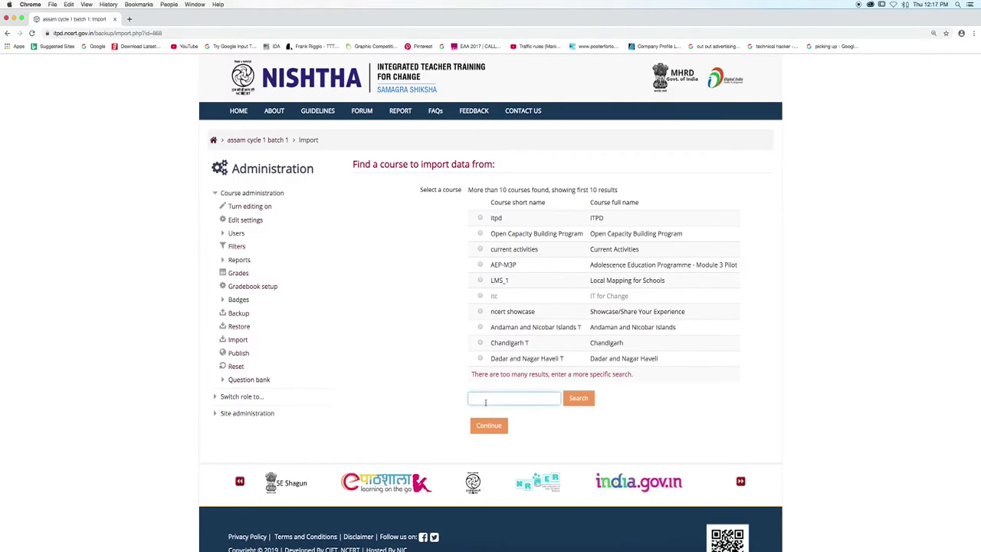
{"action": "type", "text": "ncert block"}
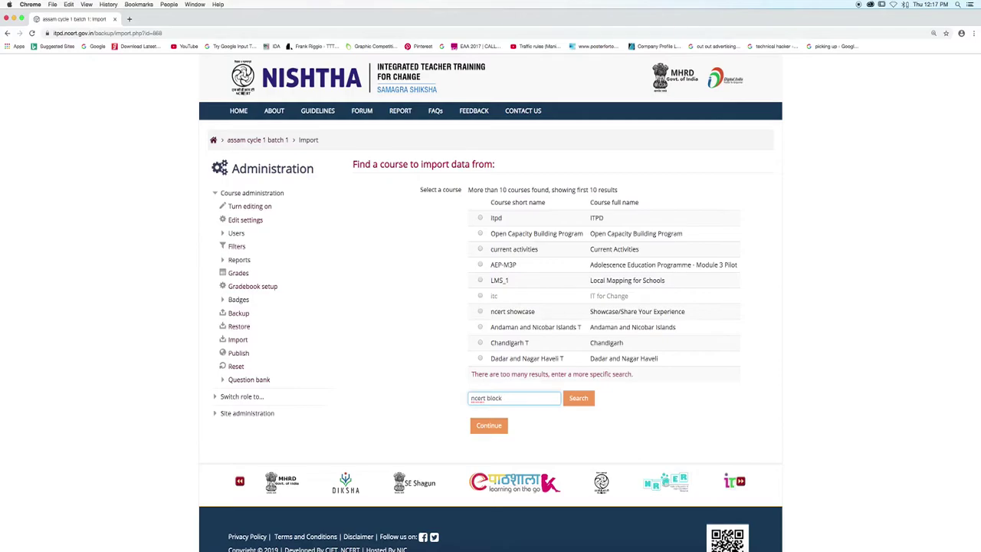
{"action": "left_click", "coordinate": [580, 400]}
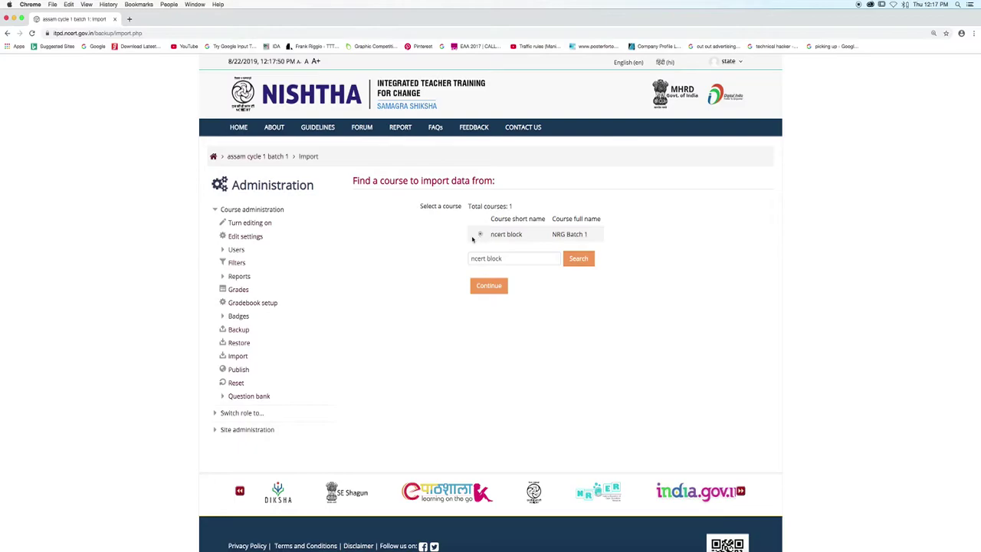
{"action": "left_click", "coordinate": [489, 286]}
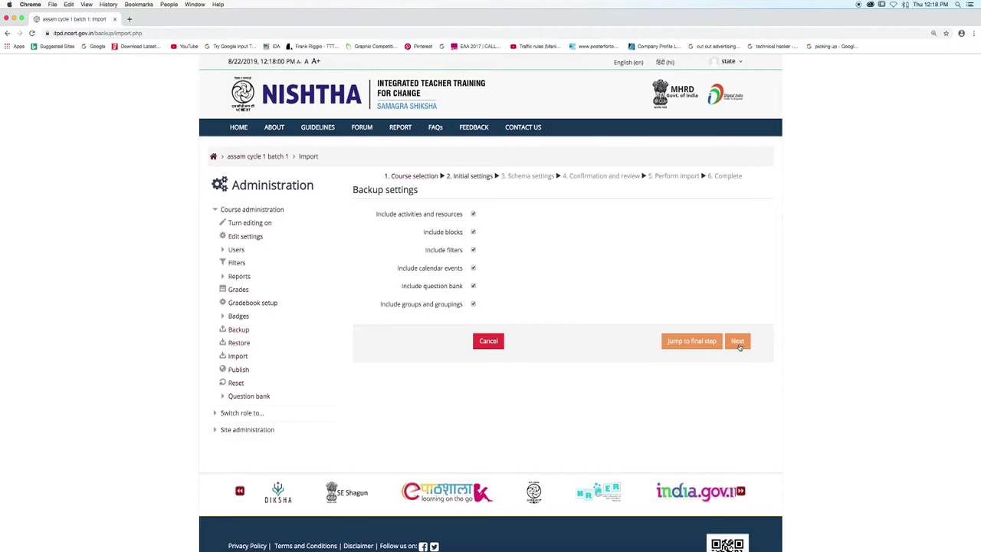
- Accept the backup and schema settings with all sections included, reaching the review step
{"action": "left_click", "coordinate": [737, 342]}
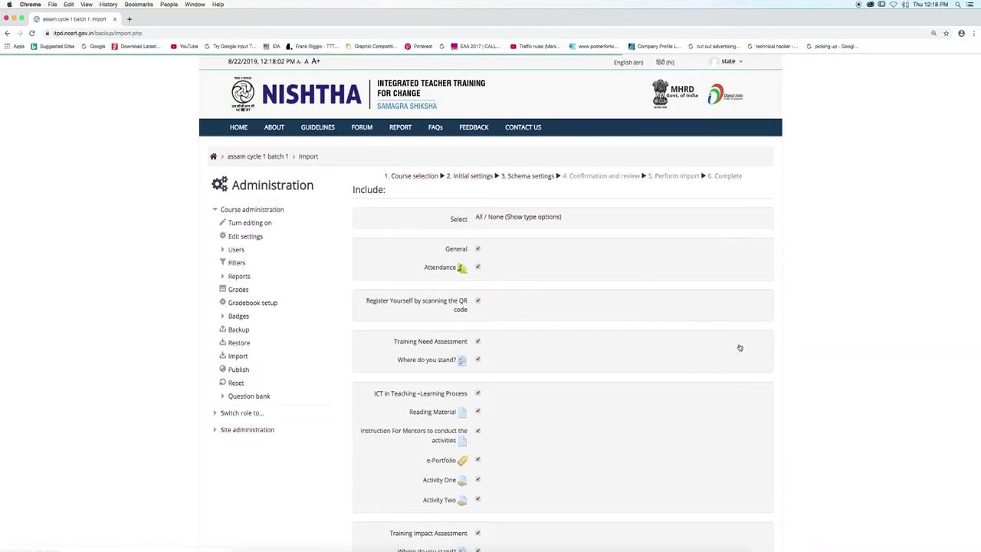
{"action": "scroll", "coordinate": [740, 348], "scroll_direction": "down", "scroll_amount": 5}
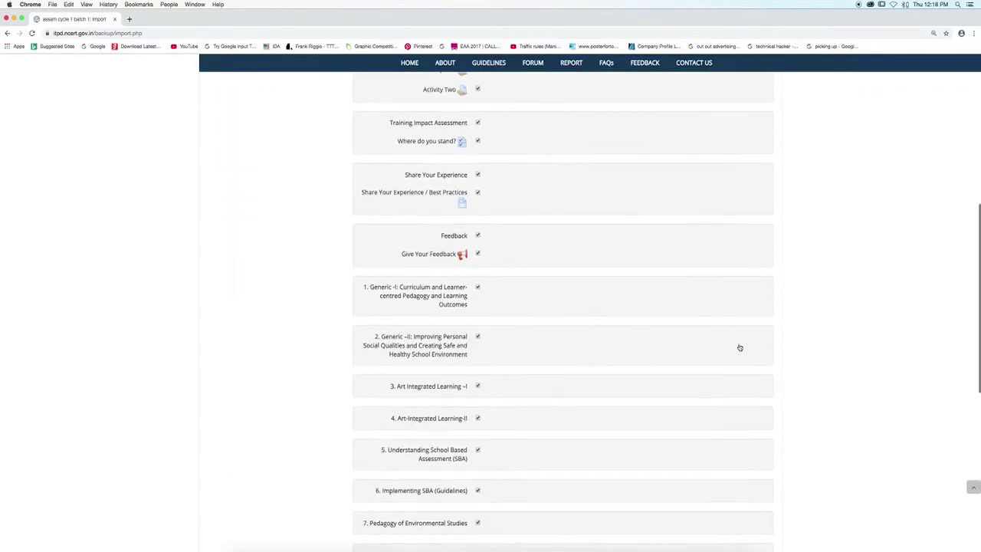
{"action": "scroll", "coordinate": [740, 348], "scroll_direction": "down", "scroll_amount": 5}
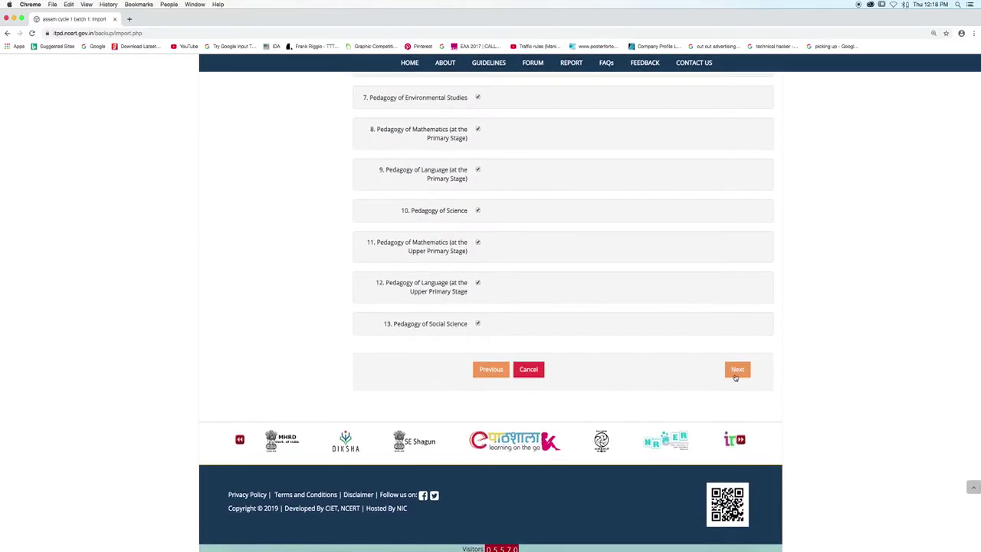
{"action": "left_click", "coordinate": [737, 373]}
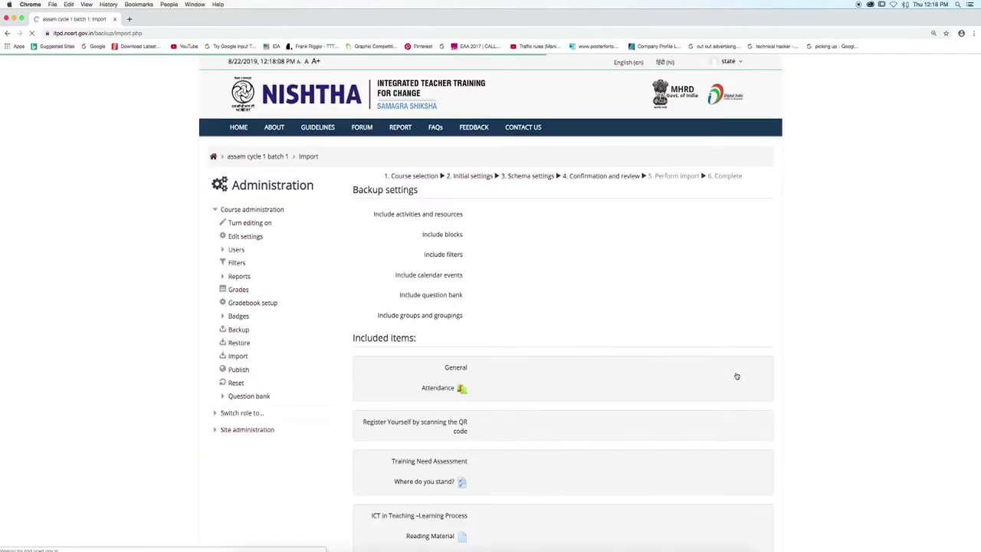
{"action": "scroll", "coordinate": [736, 376], "scroll_direction": "down", "scroll_amount": 10}
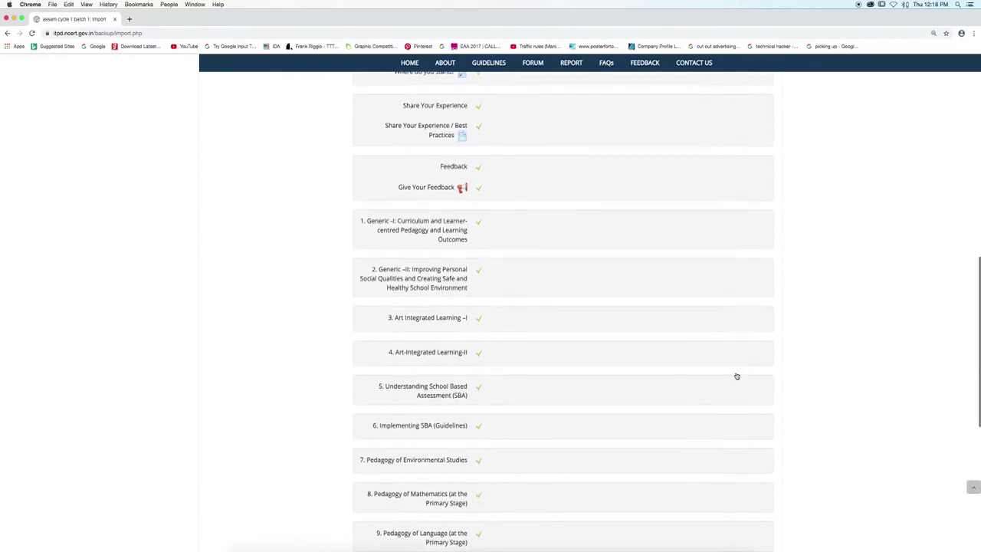
{"action": "scroll", "coordinate": [737, 376], "scroll_direction": "down", "scroll_amount": 5}
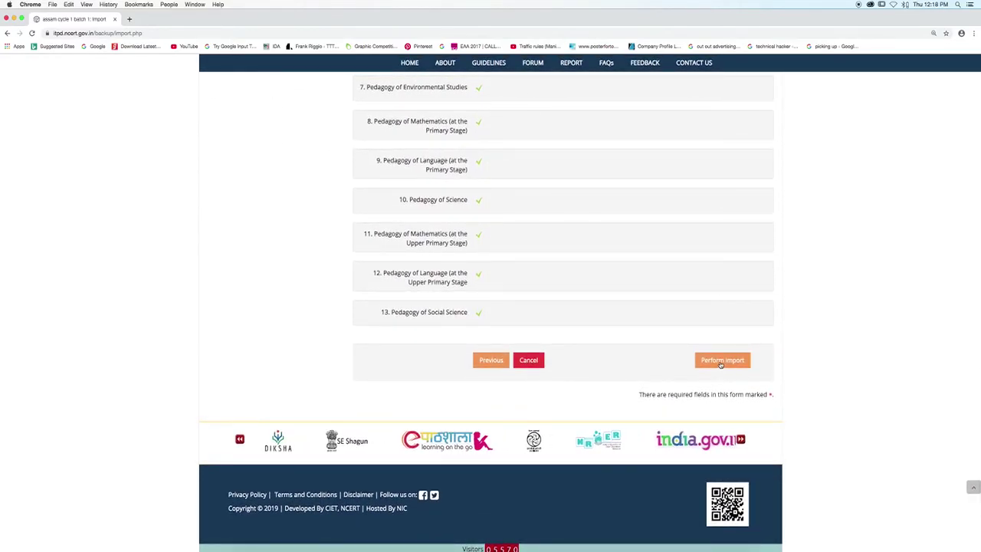
- Perform the ncert block import and return to the Cycle 1 Batch 1 course page
{"action": "left_click", "coordinate": [720, 363]}
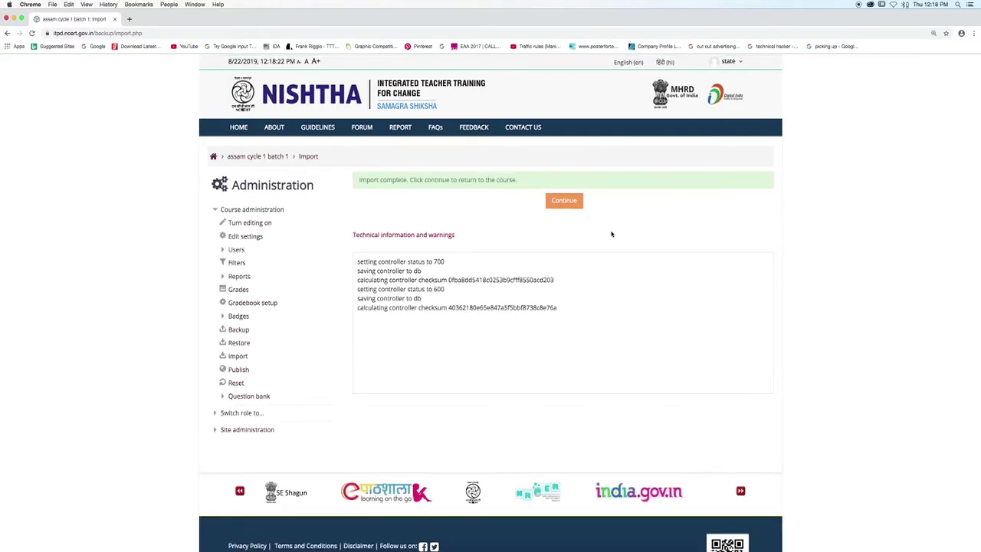
{"action": "left_click", "coordinate": [562, 203]}
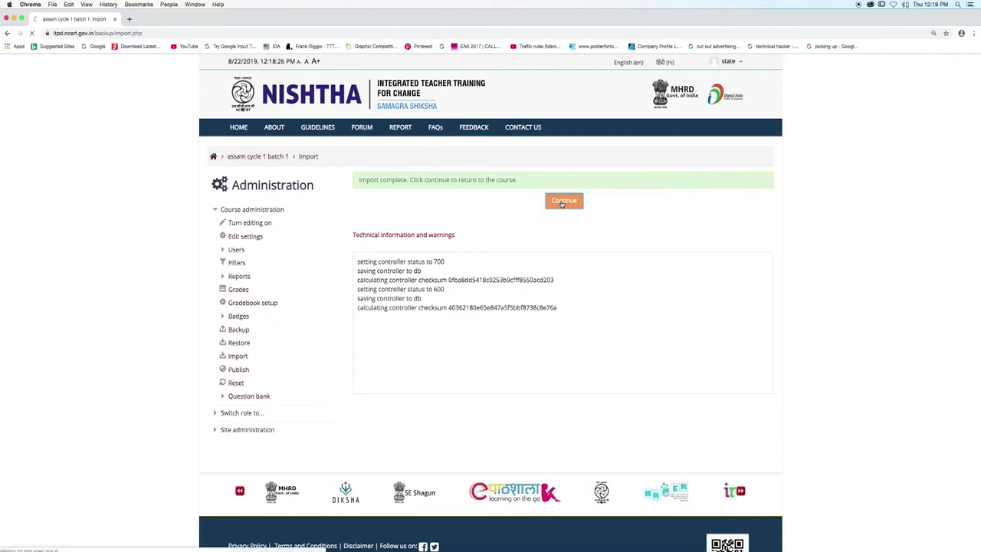
{"action": "scroll", "coordinate": [562, 205], "scroll_direction": "down", "scroll_amount": 10}
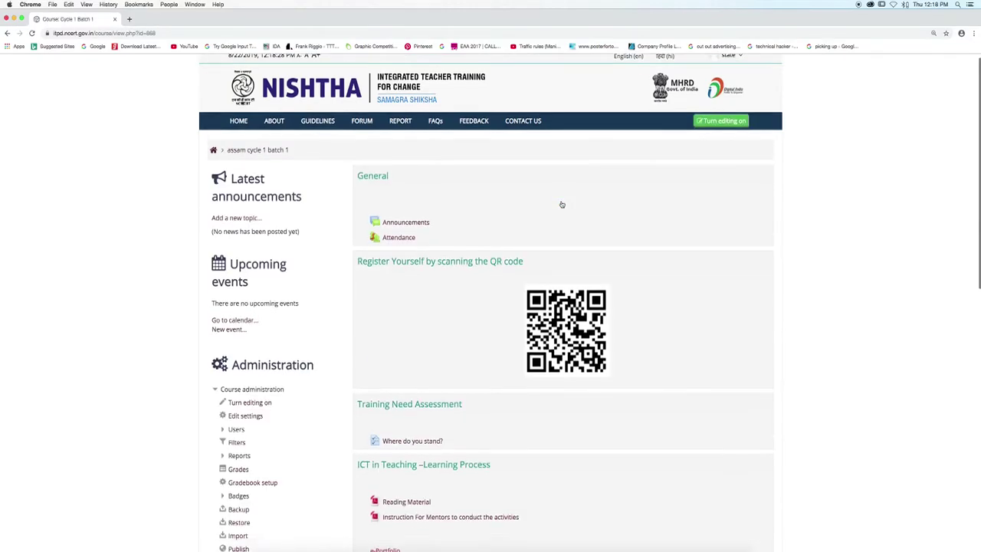
{"action": "scroll", "coordinate": [562, 205], "scroll_direction": "down", "scroll_amount": 3}
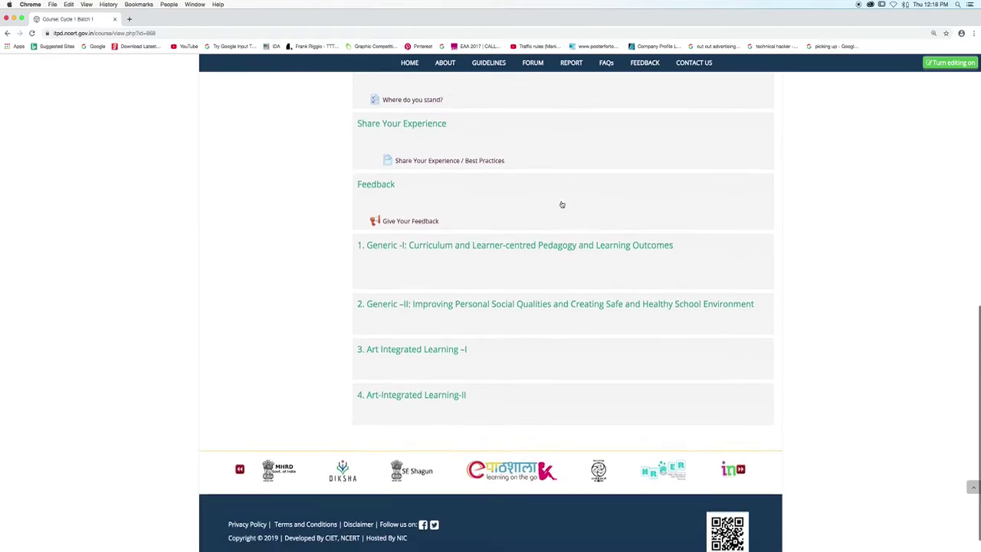
{"action": "scroll", "coordinate": [562, 205], "scroll_direction": "up", "scroll_amount": 4}
{"action": "scroll", "coordinate": [562, 205], "scroll_direction": "up", "scroll_amount": 7}
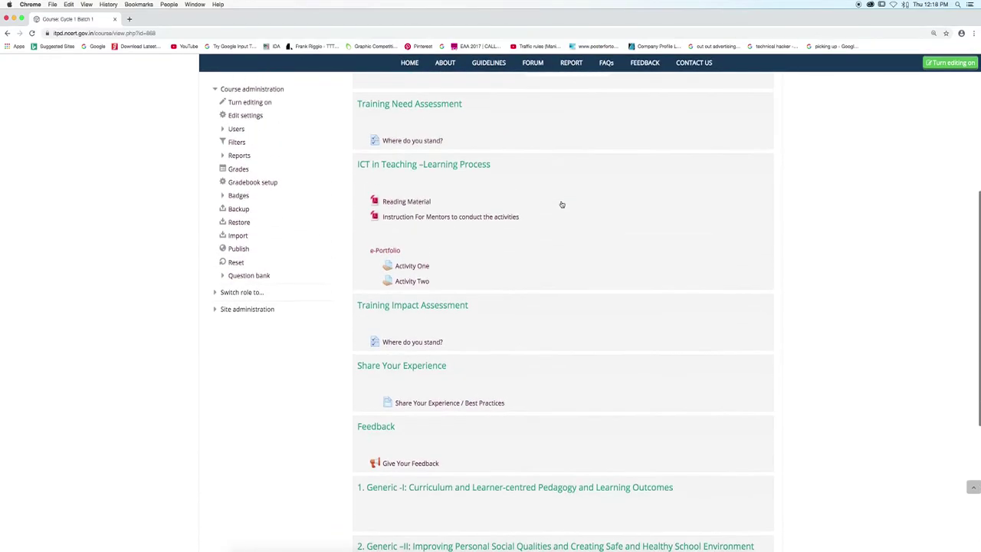
{"action": "scroll", "coordinate": [562, 204], "scroll_direction": "up", "scroll_amount": 3}
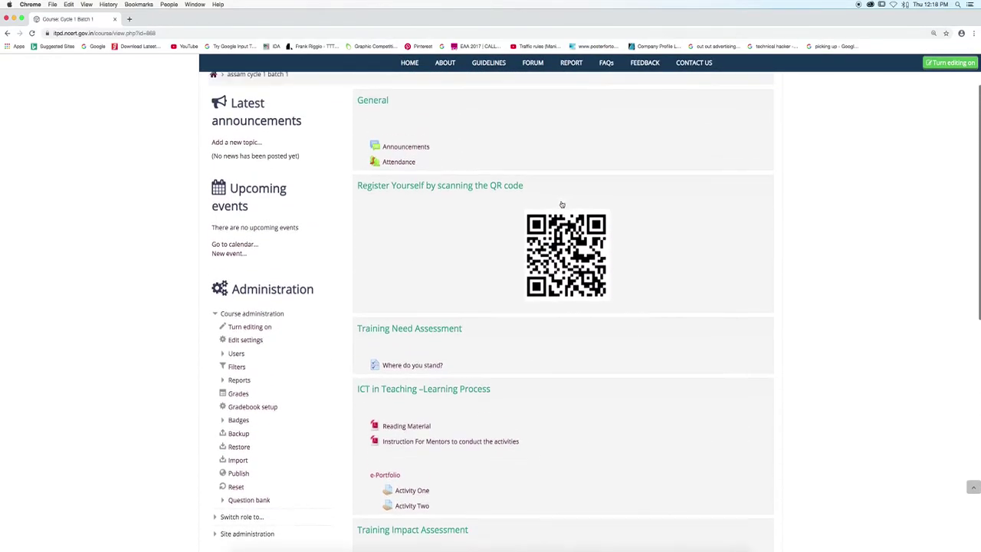
{"action": "scroll", "coordinate": [562, 205], "scroll_direction": "down", "scroll_amount": 1}
{"action": "scroll", "coordinate": [562, 205], "scroll_direction": "down", "scroll_amount": 2}
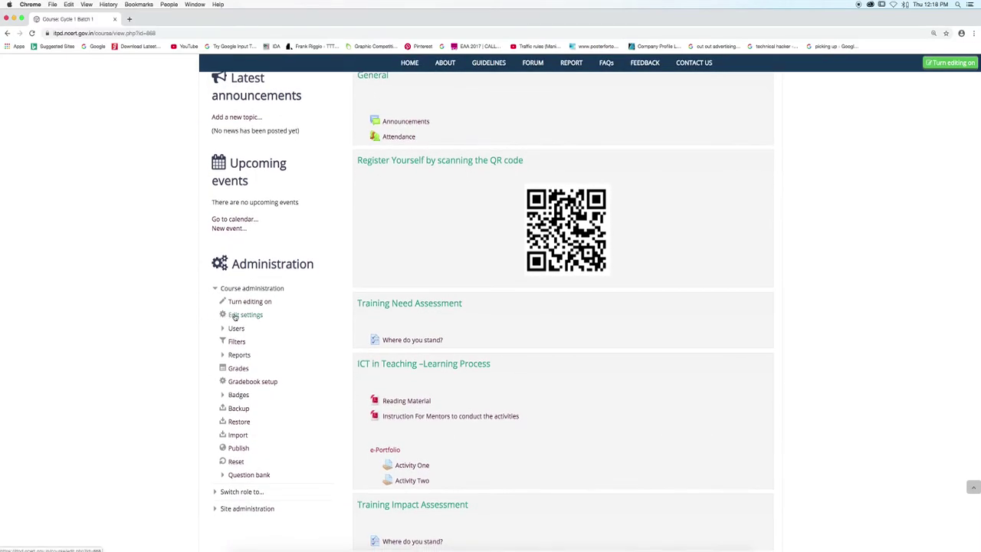
- In Edit settings, change the Cycle 1 Batch 1 course format to TabTopics format
{"action": "left_click", "coordinate": [235, 316]}
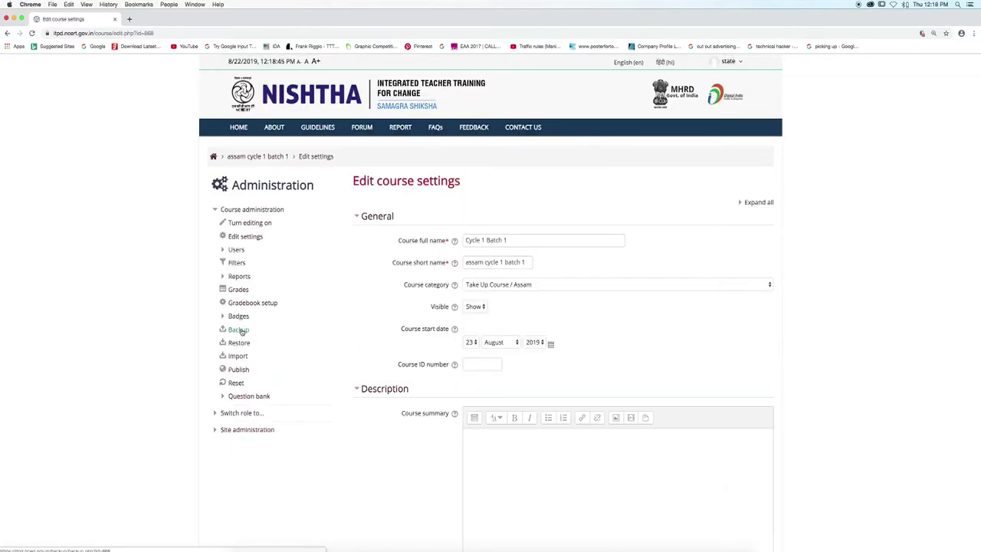
{"action": "scroll", "coordinate": [240, 330], "scroll_direction": "down", "scroll_amount": 3}
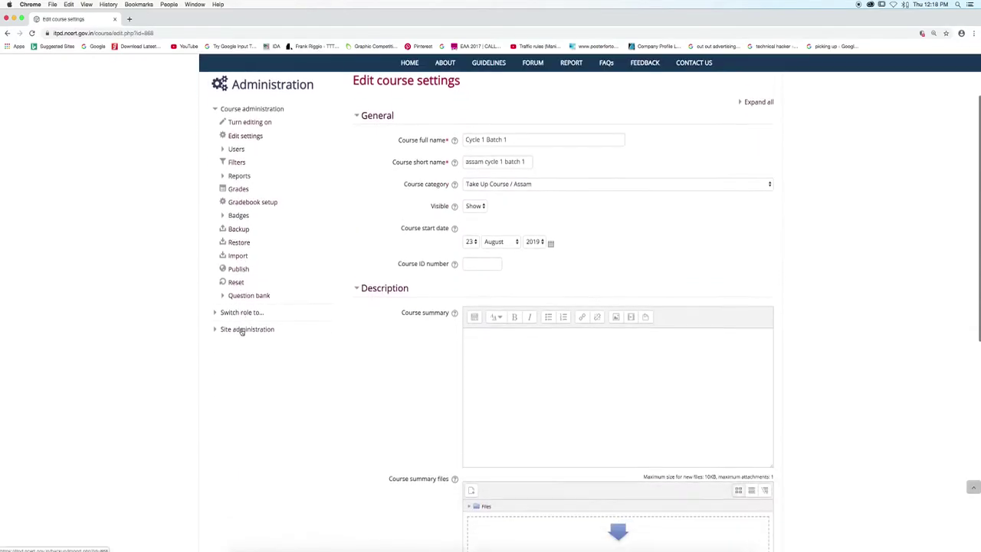
{"action": "scroll", "coordinate": [240, 331], "scroll_direction": "down", "scroll_amount": 8}
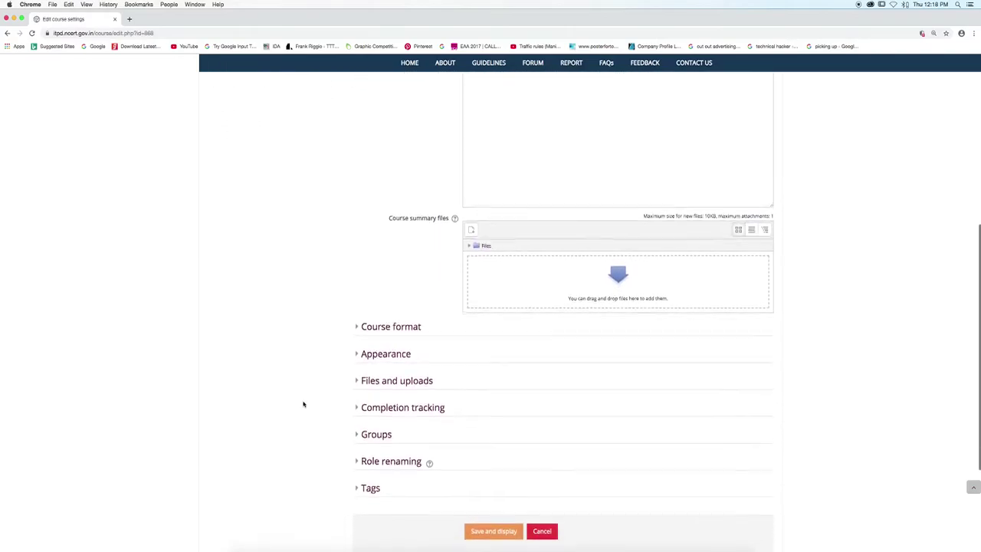
{"action": "left_click", "coordinate": [398, 314]}
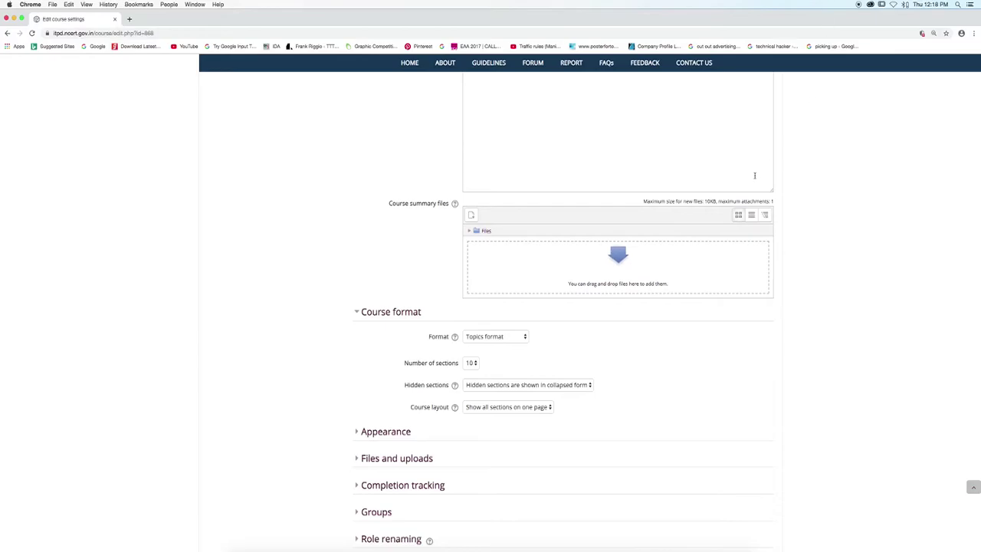
{"action": "left_click", "coordinate": [515, 339]}
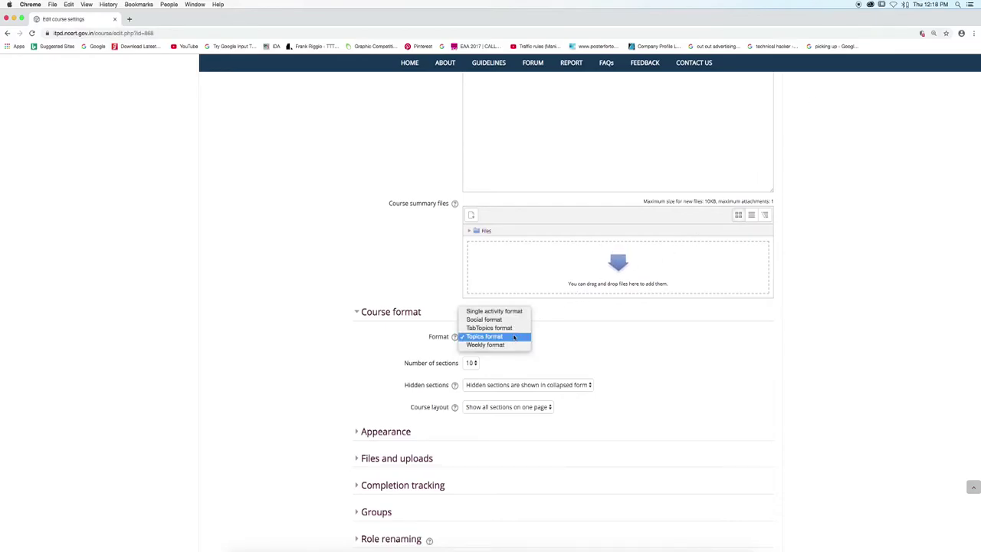
{"action": "left_click", "coordinate": [500, 330]}
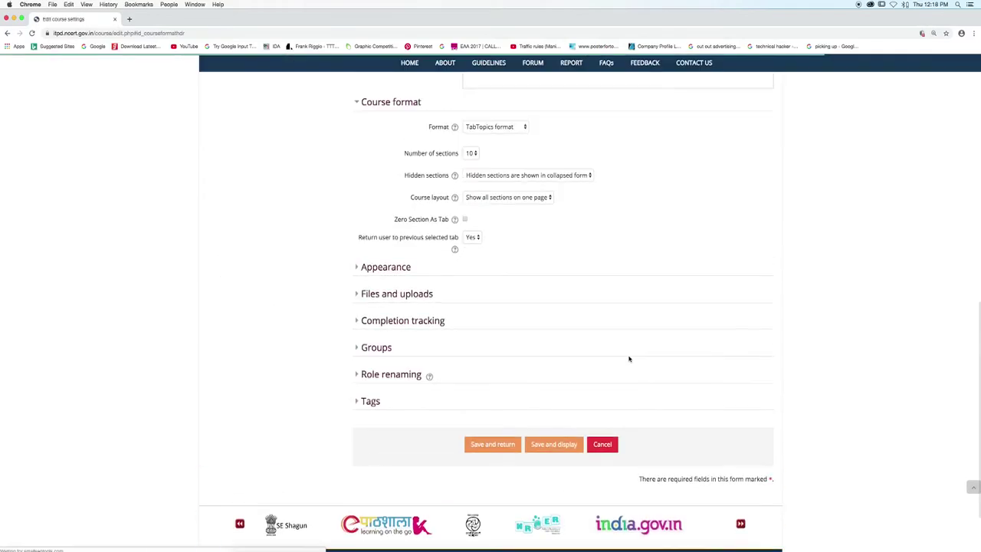
{"action": "scroll", "coordinate": [630, 359], "scroll_direction": "up", "scroll_amount": 5}
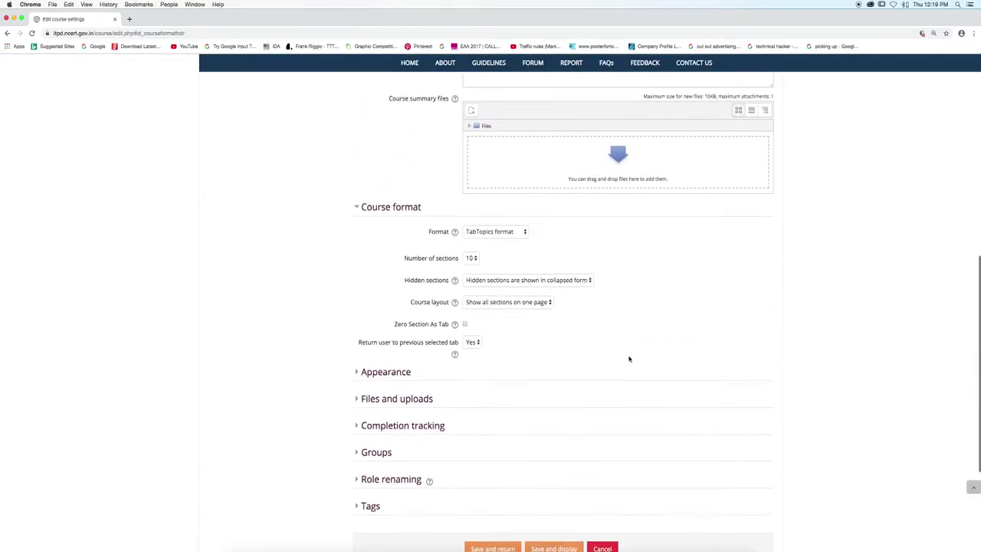
- Set the Course start date to 23 August 2019 using the day, month and year dropdowns
{"action": "scroll", "coordinate": [630, 359], "scroll_direction": "up", "scroll_amount": 3}
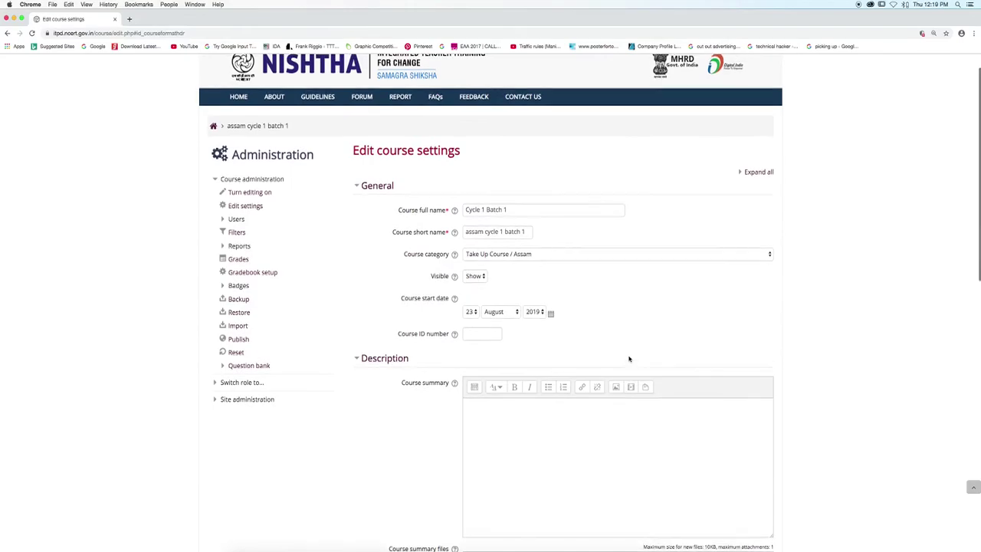
{"action": "left_click", "coordinate": [472, 312]}
{"action": "left_click", "coordinate": [550, 334]}
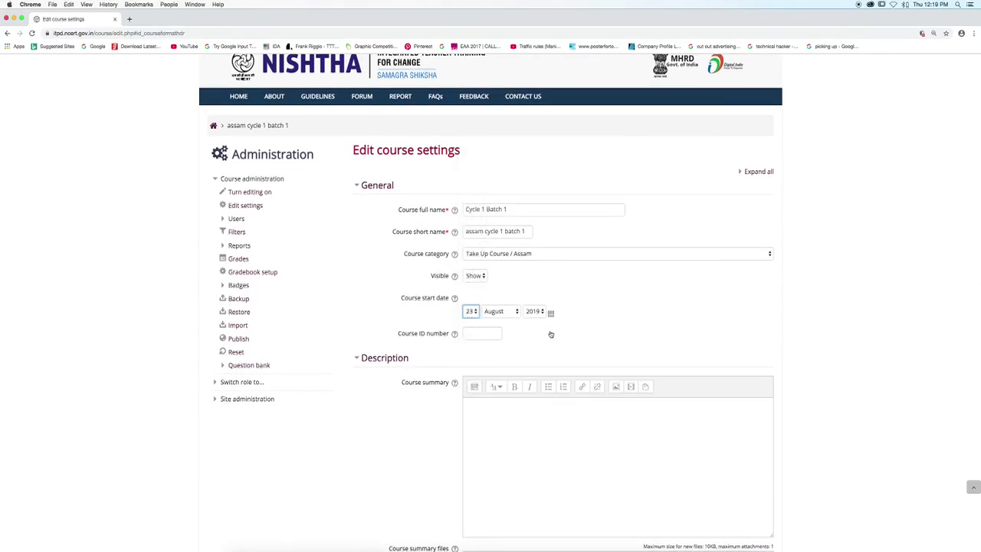
{"action": "left_click", "coordinate": [473, 312]}
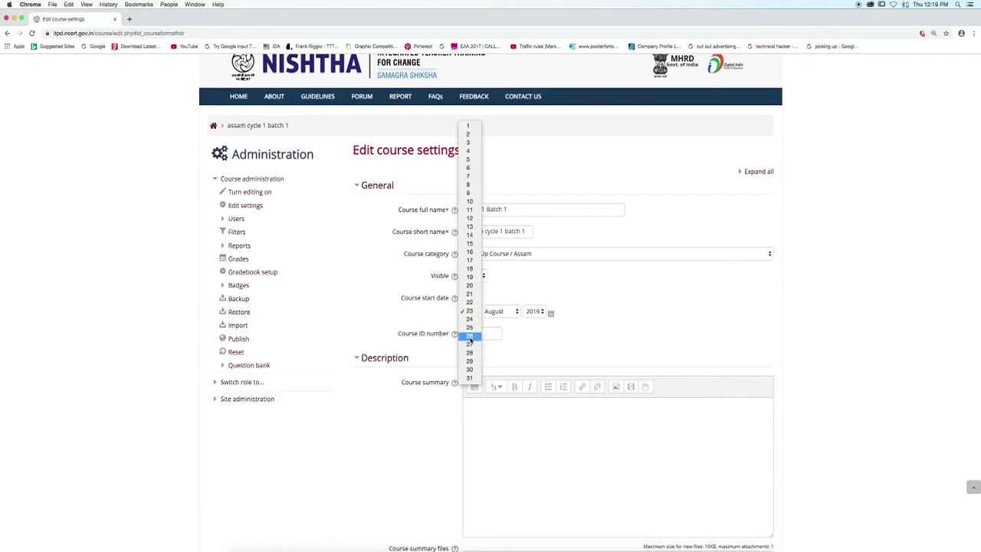
{"action": "left_click", "coordinate": [547, 336]}
{"action": "left_click", "coordinate": [516, 313]}
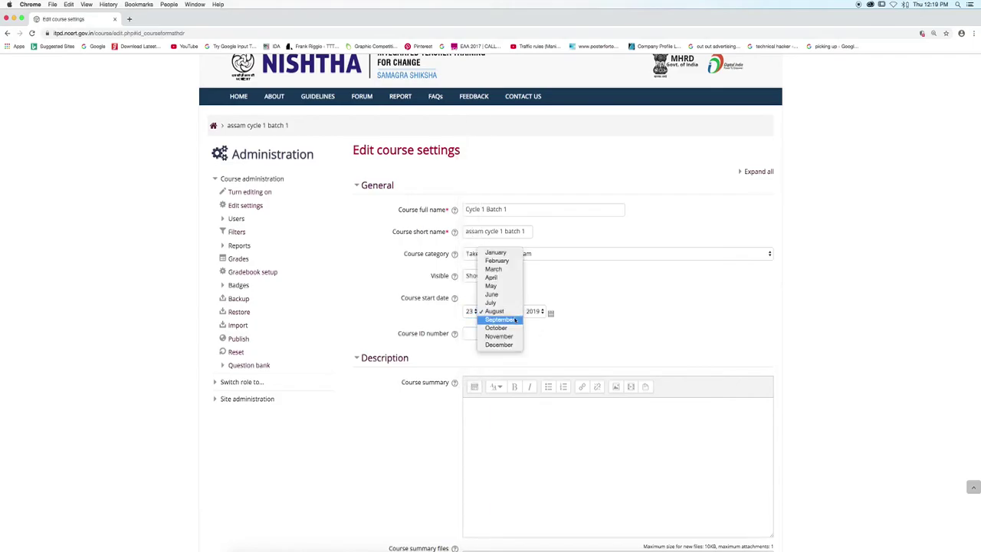
{"action": "left_click", "coordinate": [555, 337]}
{"action": "left_click", "coordinate": [543, 312]}
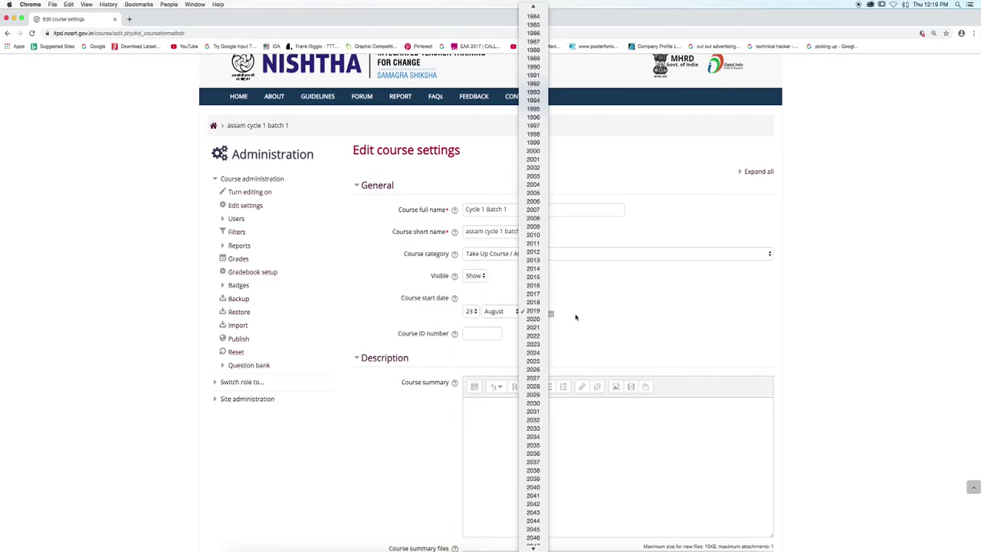
{"action": "left_click", "coordinate": [575, 316]}
{"action": "scroll", "coordinate": [576, 316], "scroll_direction": "down", "scroll_amount": 10}
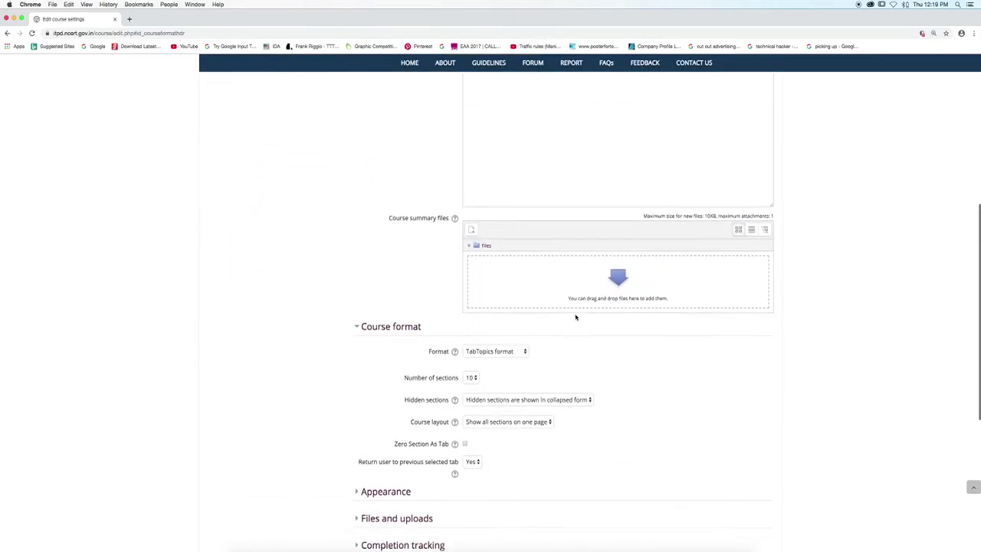
{"action": "scroll", "coordinate": [576, 317], "scroll_direction": "down", "scroll_amount": 5}
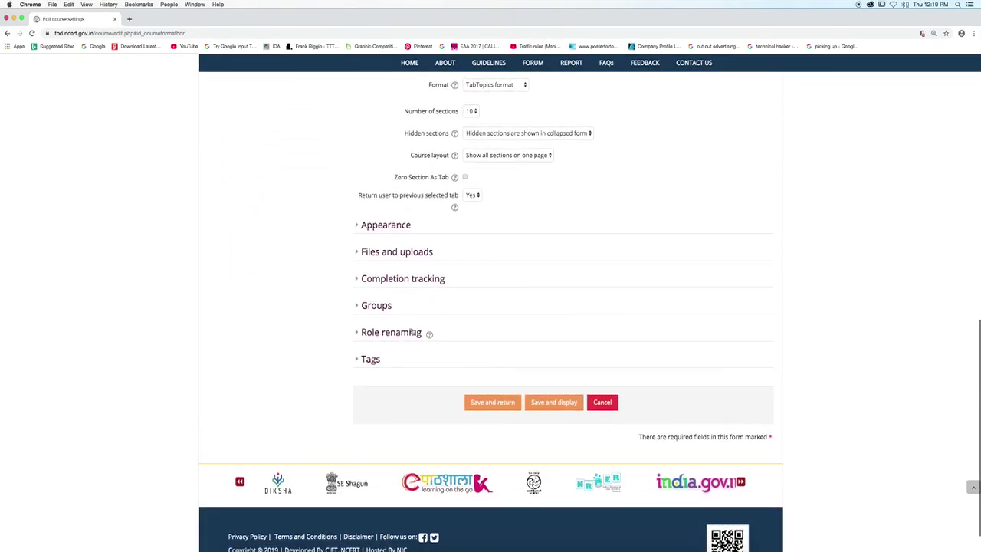
- Save the Cycle 1 Batch 1 settings with Save and display
{"action": "left_click", "coordinate": [553, 404]}
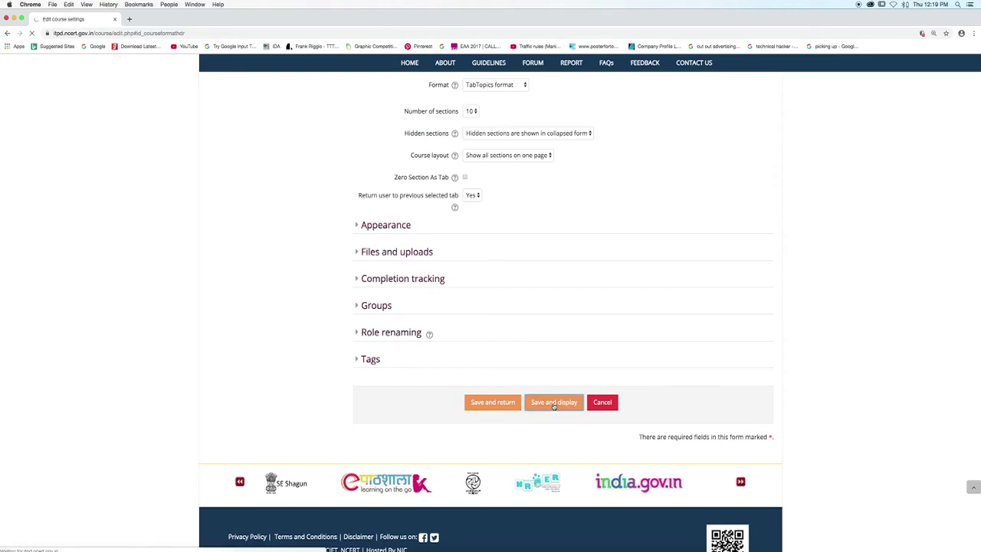